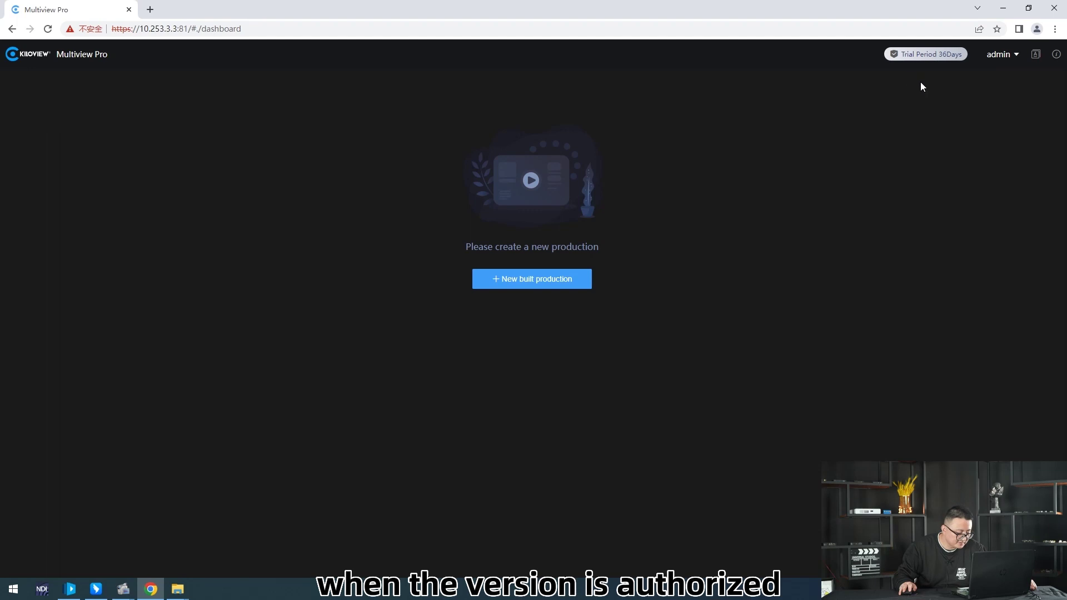
From the account options, view the users list and the authorization service page, returning to the dashboard each time.
{"action": "left_click", "coordinate": [1000, 54]}
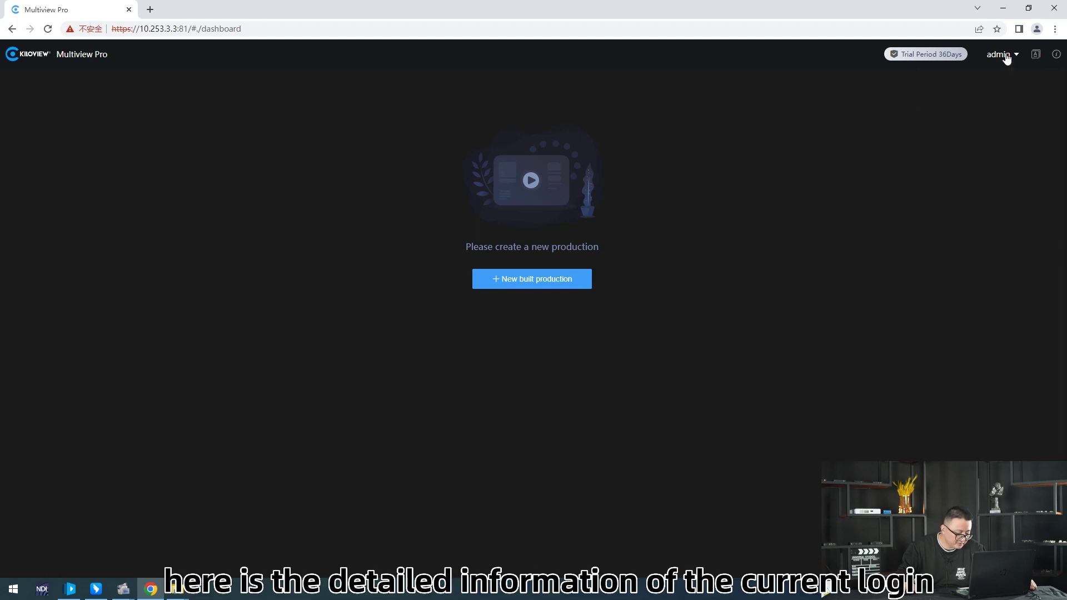
{"action": "left_click", "coordinate": [990, 110]}
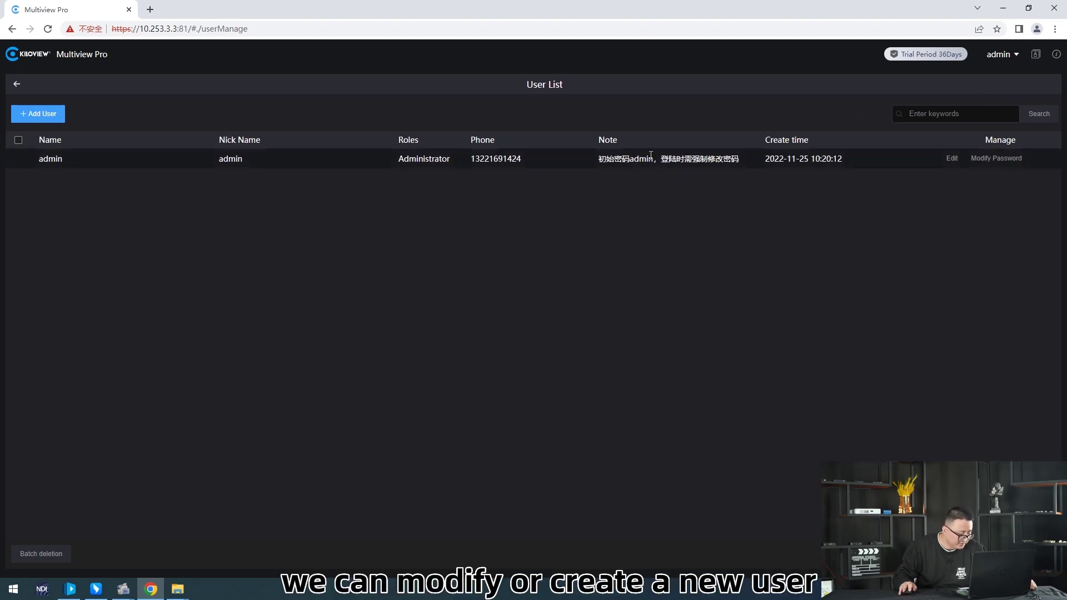
{"action": "left_click", "coordinate": [16, 85]}
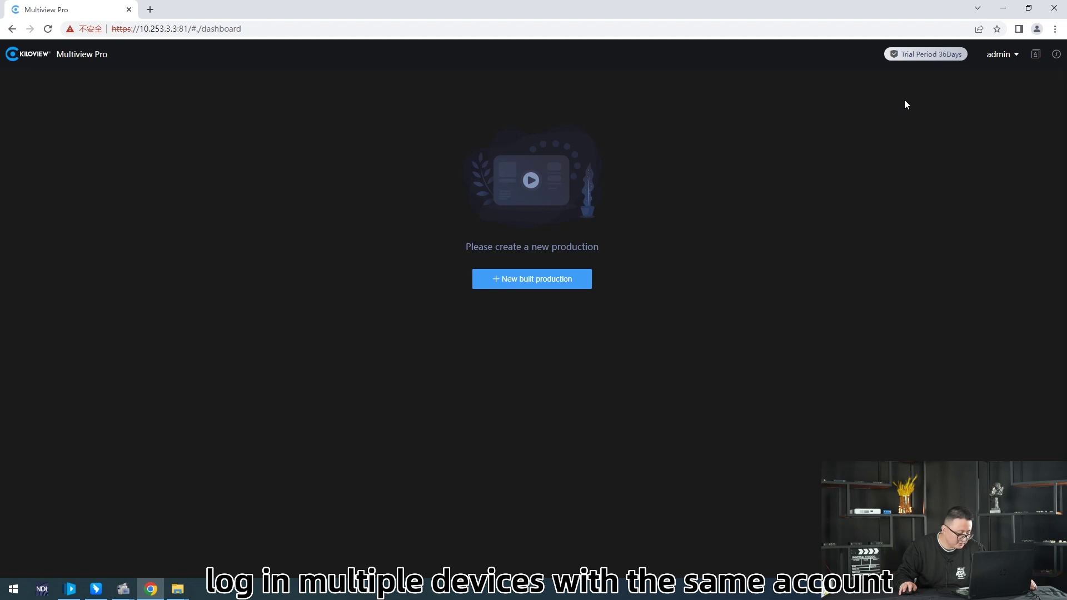
{"action": "left_click", "coordinate": [1007, 54]}
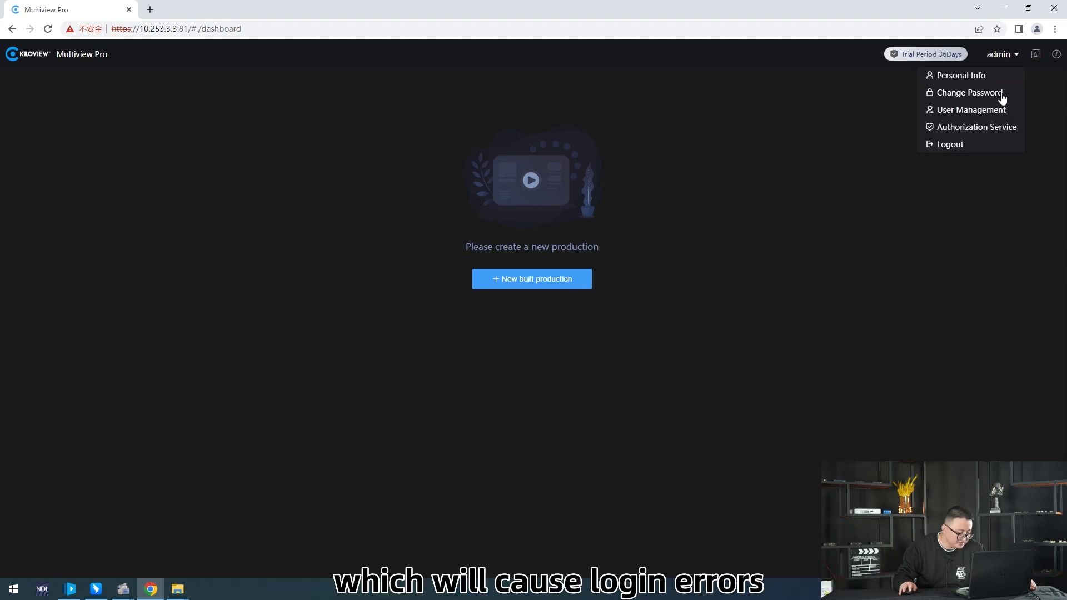
{"action": "left_click", "coordinate": [981, 131]}
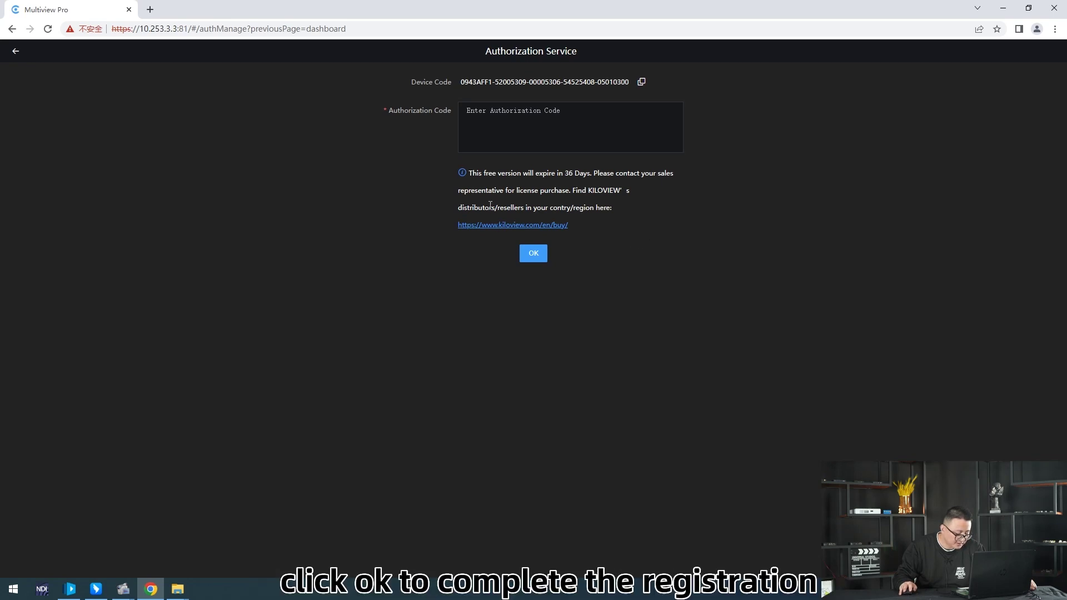
{"action": "left_click", "coordinate": [20, 52]}
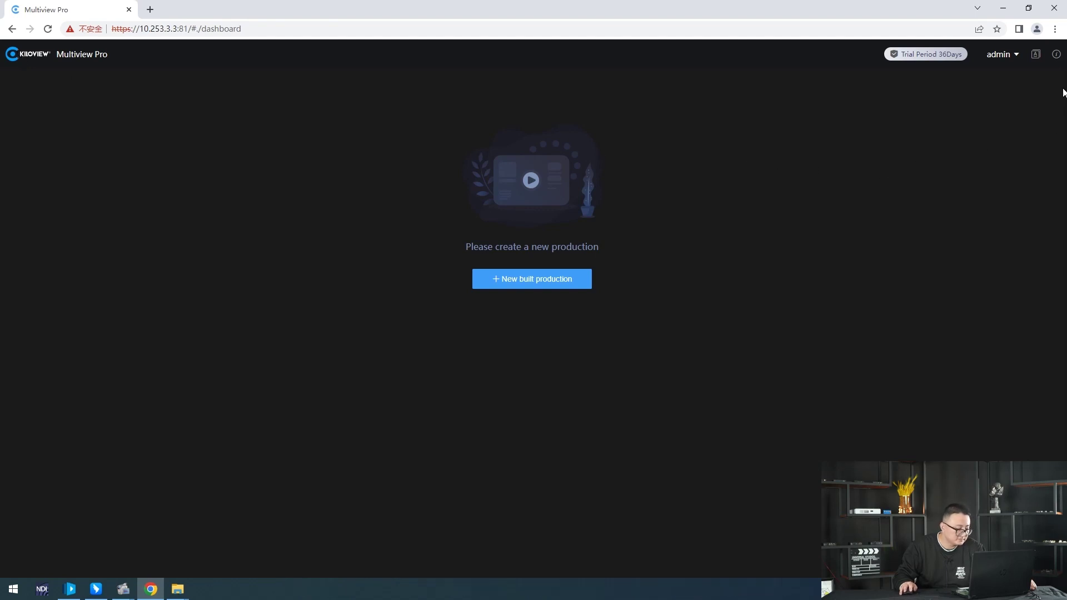
Check the interface language choices and view then close the product's about information.
{"action": "left_click", "coordinate": [1035, 53]}
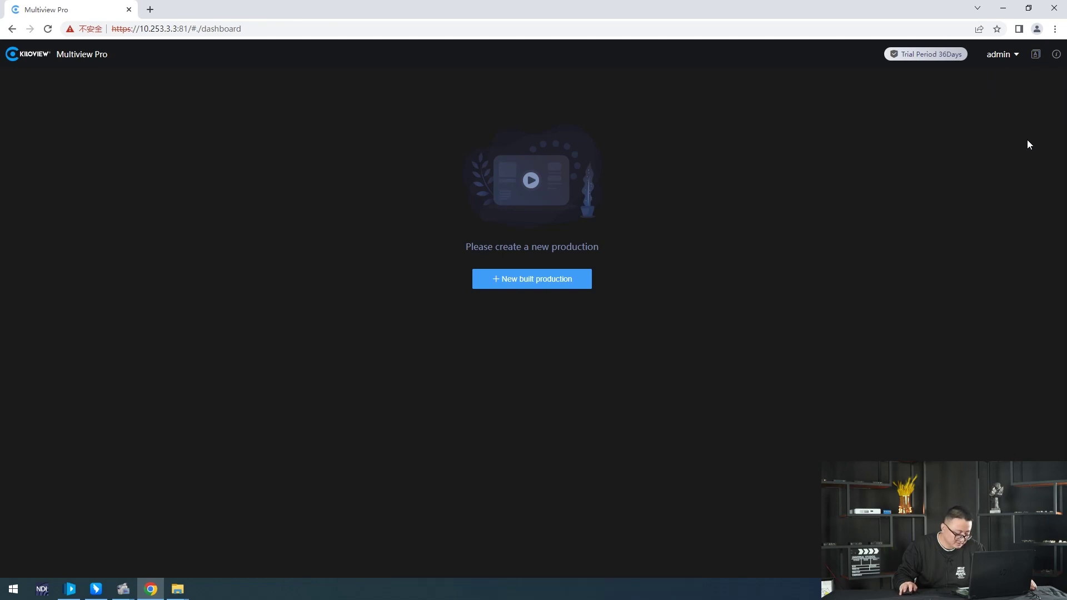
{"action": "left_click", "coordinate": [1056, 54]}
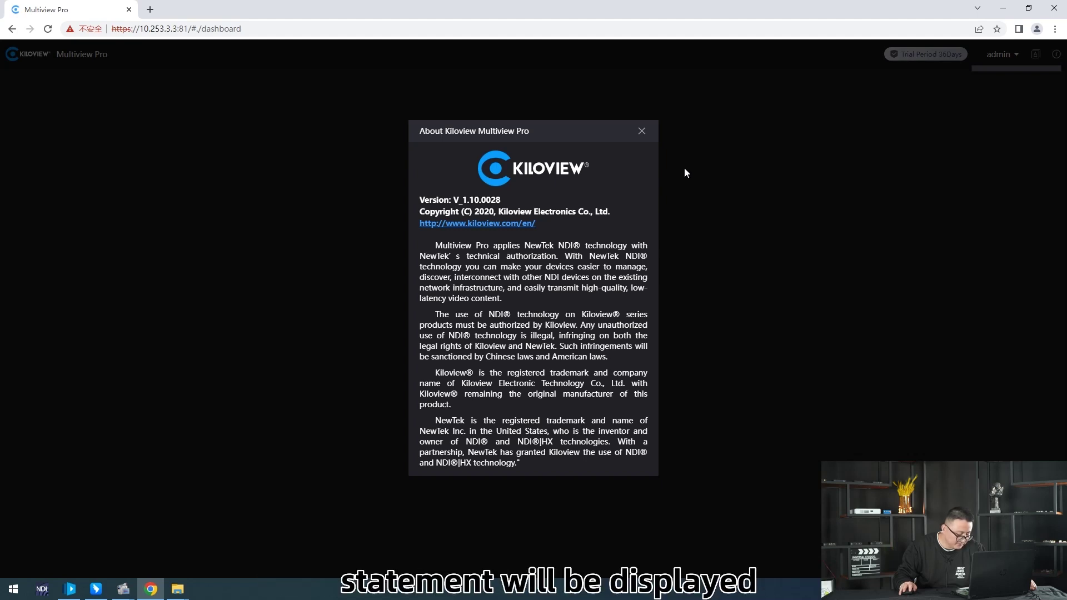
{"action": "left_click", "coordinate": [642, 133]}
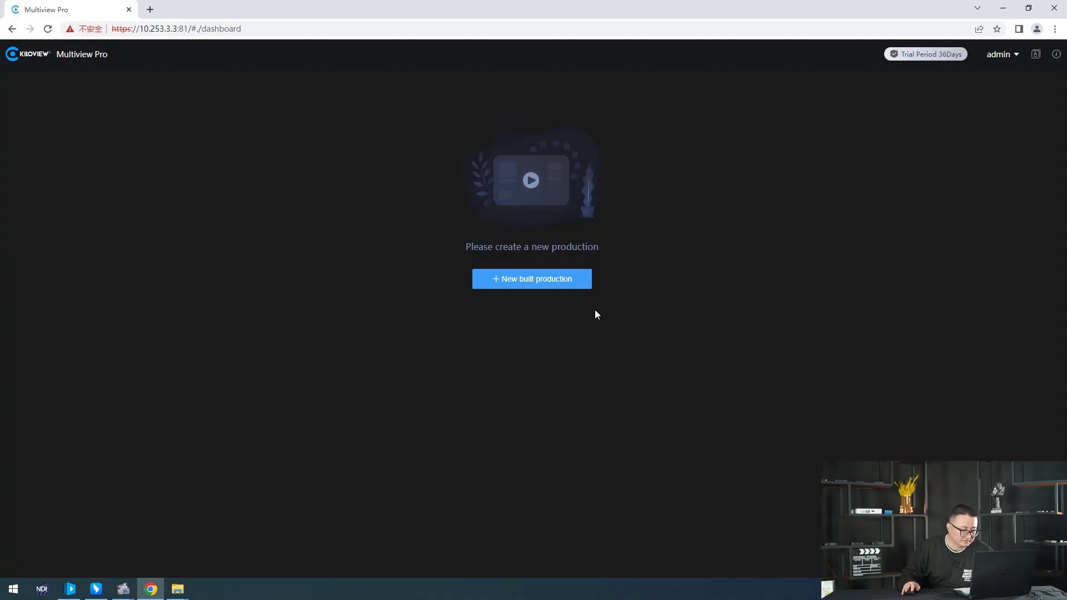
Start a new production named test and switch its PVW/PGM resolution to Custom.
{"action": "left_click", "coordinate": [551, 284]}
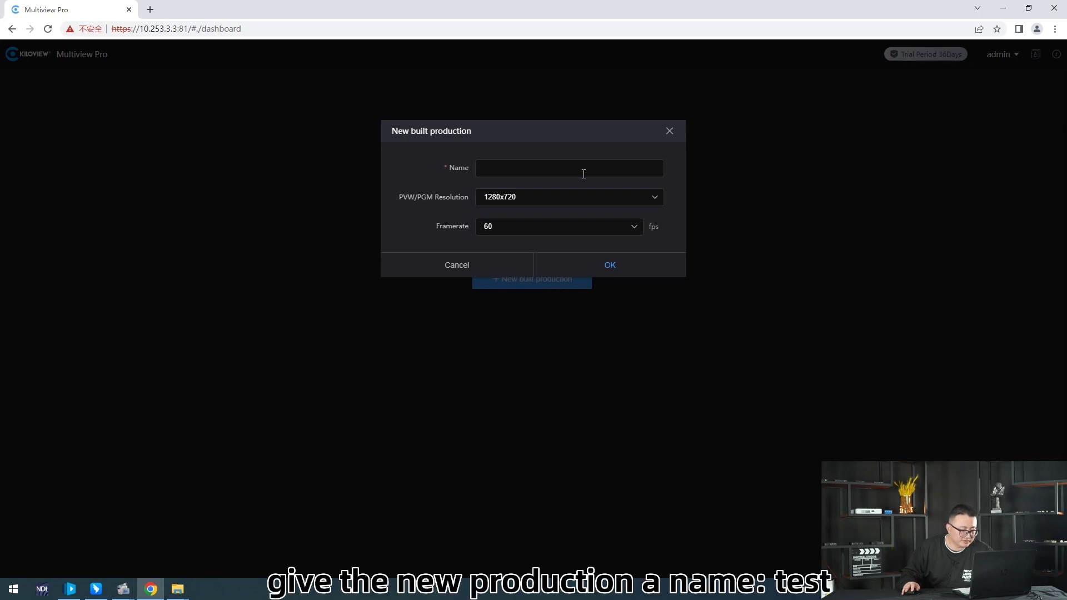
{"action": "left_click", "coordinate": [571, 198]}
{"action": "left_click", "coordinate": [549, 172]}
{"action": "type", "text": "test"}
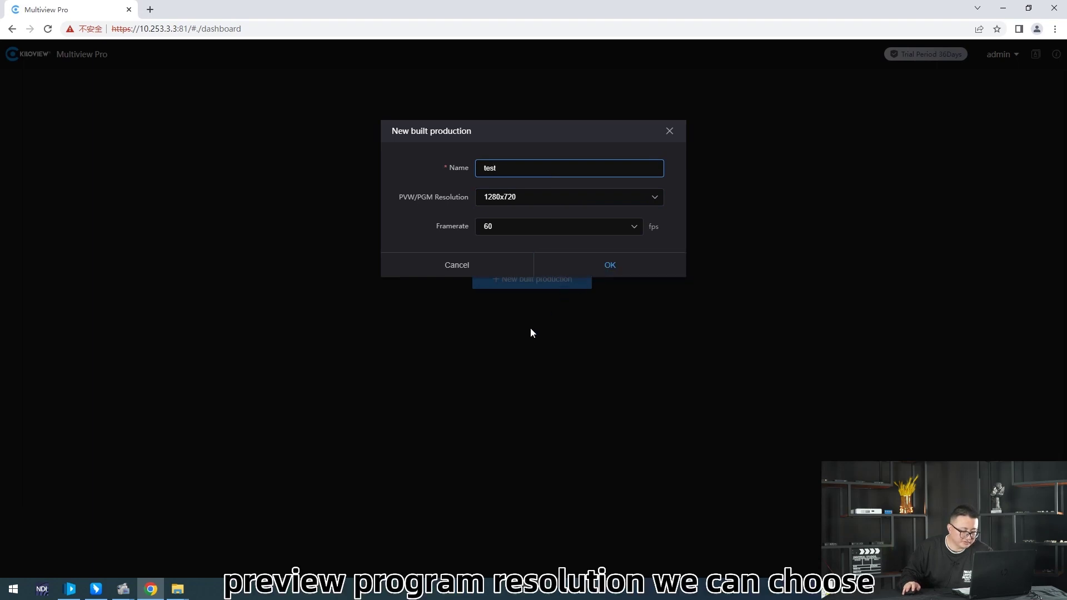
{"action": "left_click", "coordinate": [582, 198]}
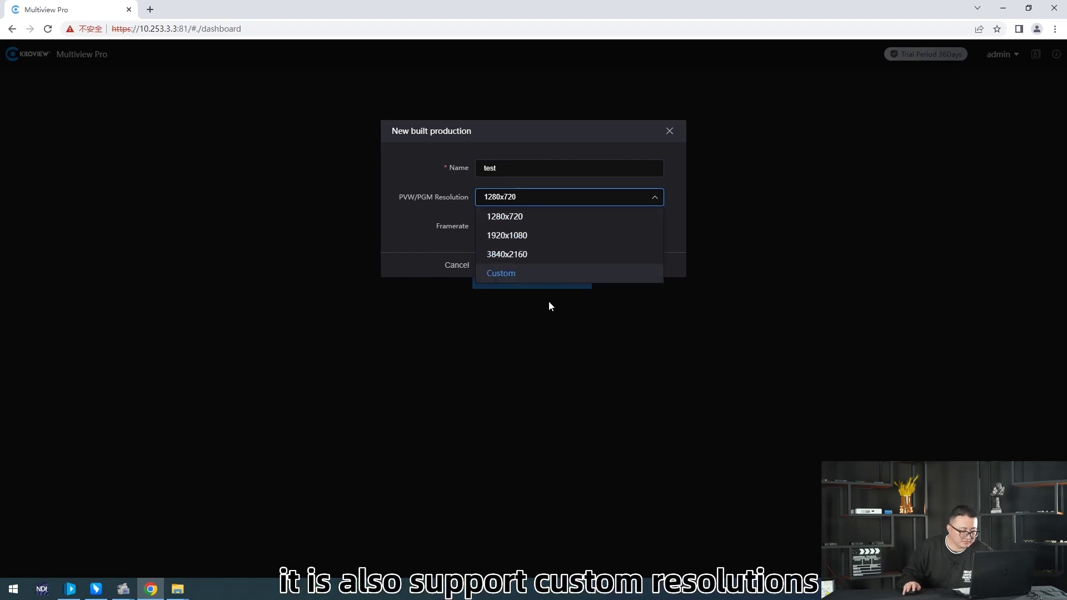
{"action": "left_click", "coordinate": [525, 274]}
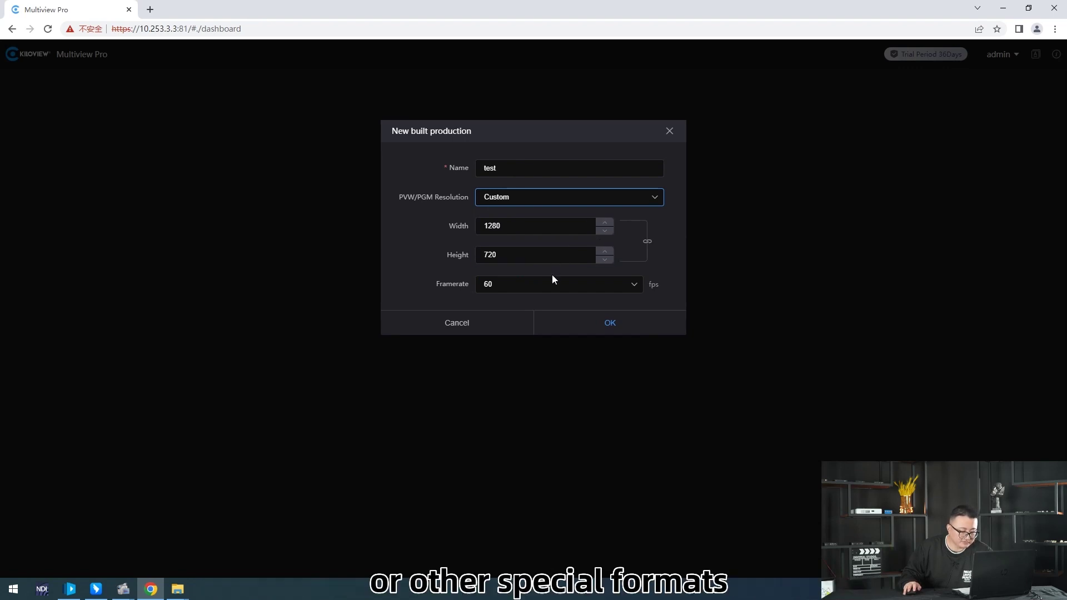
Set the test production to the 1280x720 preset at 30 fps and confirm it with OK.
{"action": "left_click", "coordinate": [525, 289]}
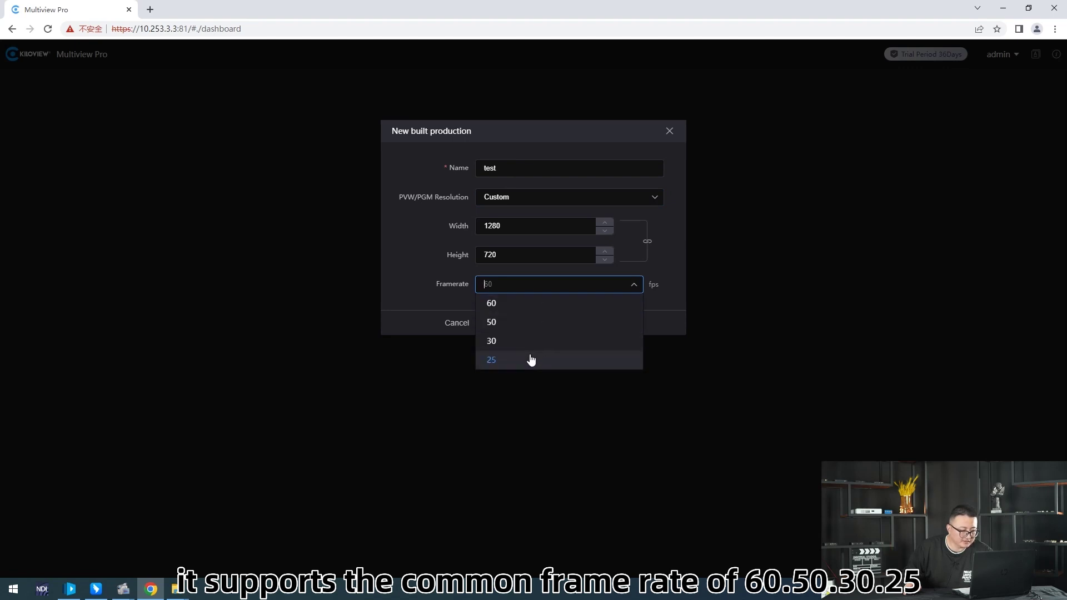
{"action": "left_click", "coordinate": [574, 197]}
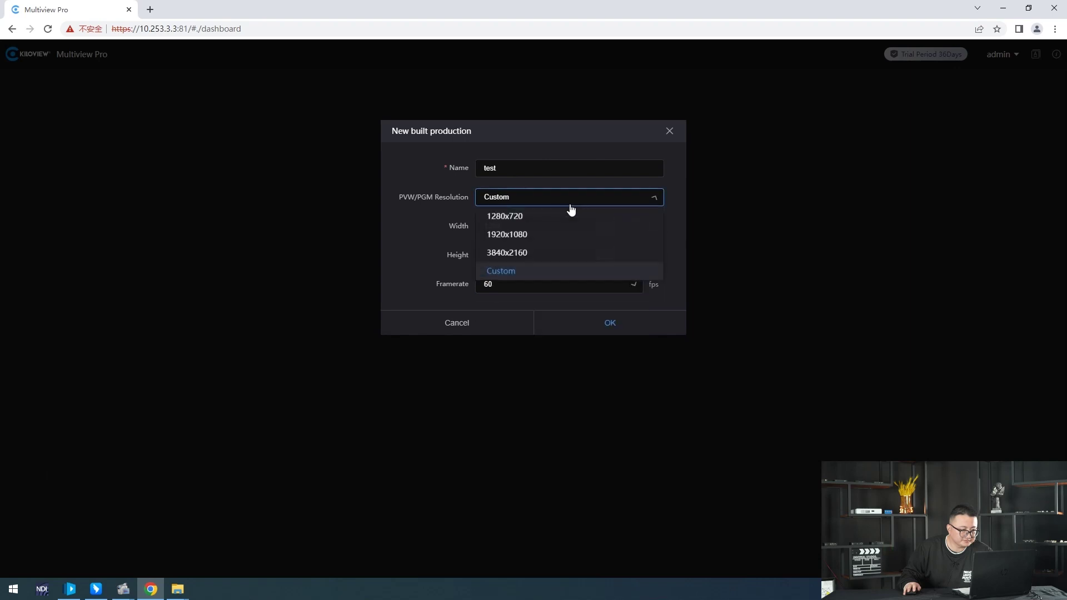
{"action": "left_click", "coordinate": [537, 217]}
{"action": "left_click", "coordinate": [545, 228]}
{"action": "left_click", "coordinate": [535, 283]}
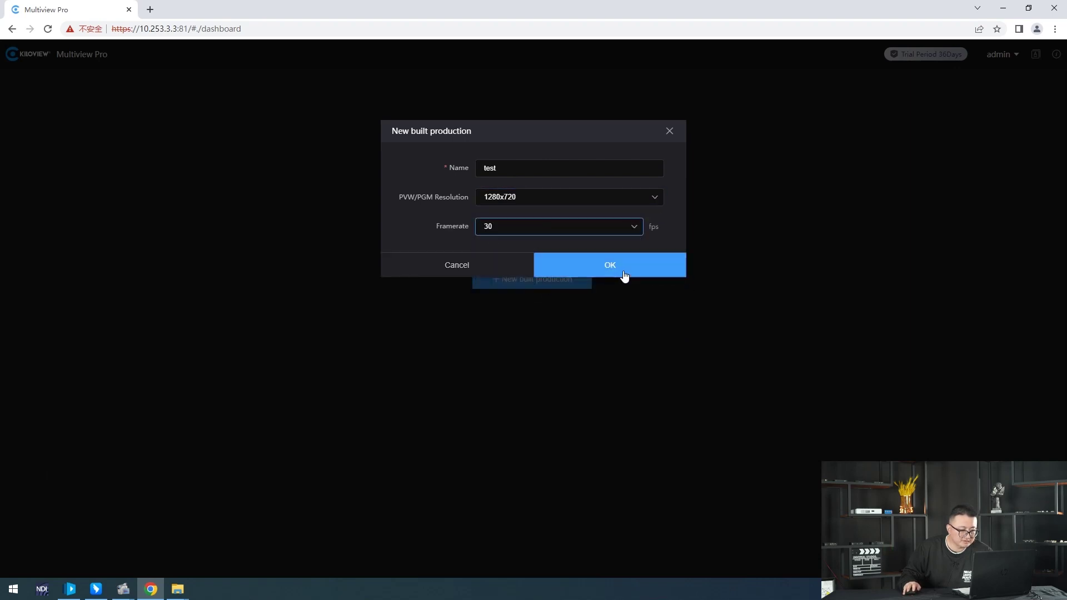
{"action": "left_click", "coordinate": [624, 274]}
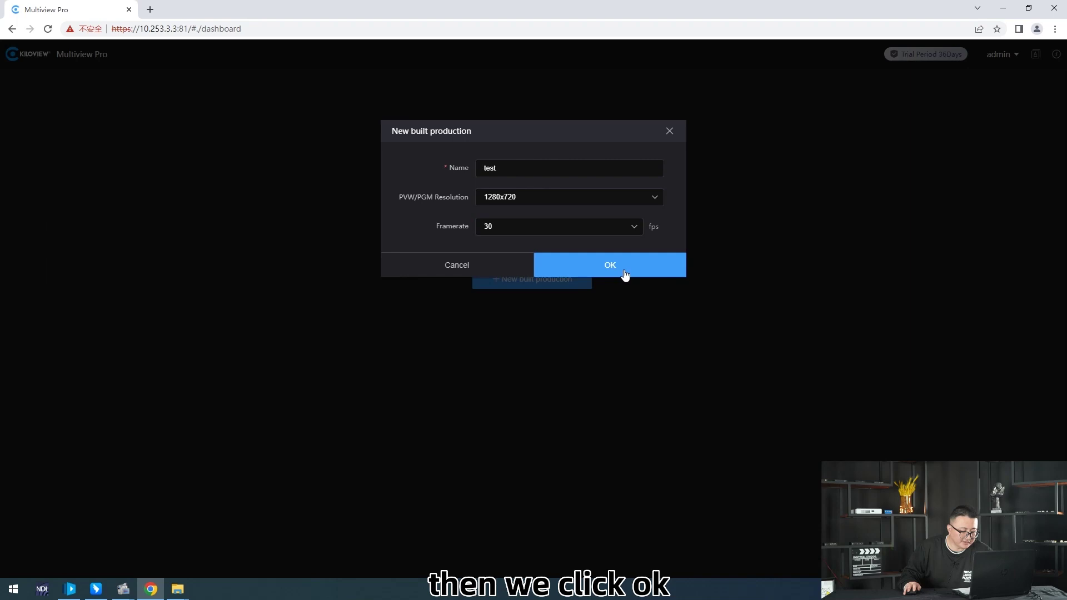
{"action": "left_click", "coordinate": [674, 260]}
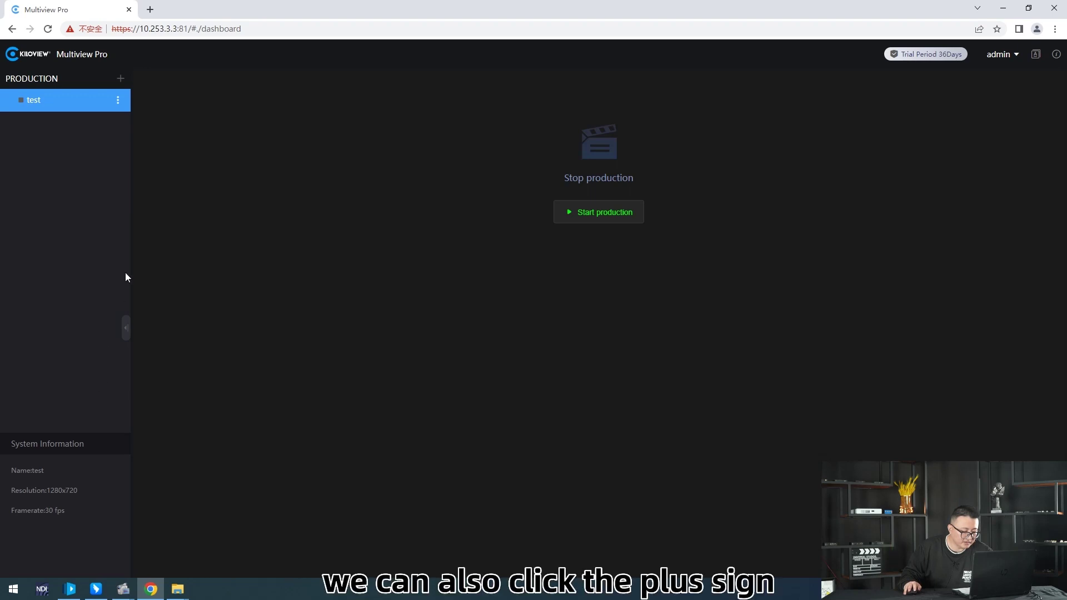
Add a production named test2 at 1280x720 and 60 fps and confirm it.
{"action": "left_click", "coordinate": [121, 79]}
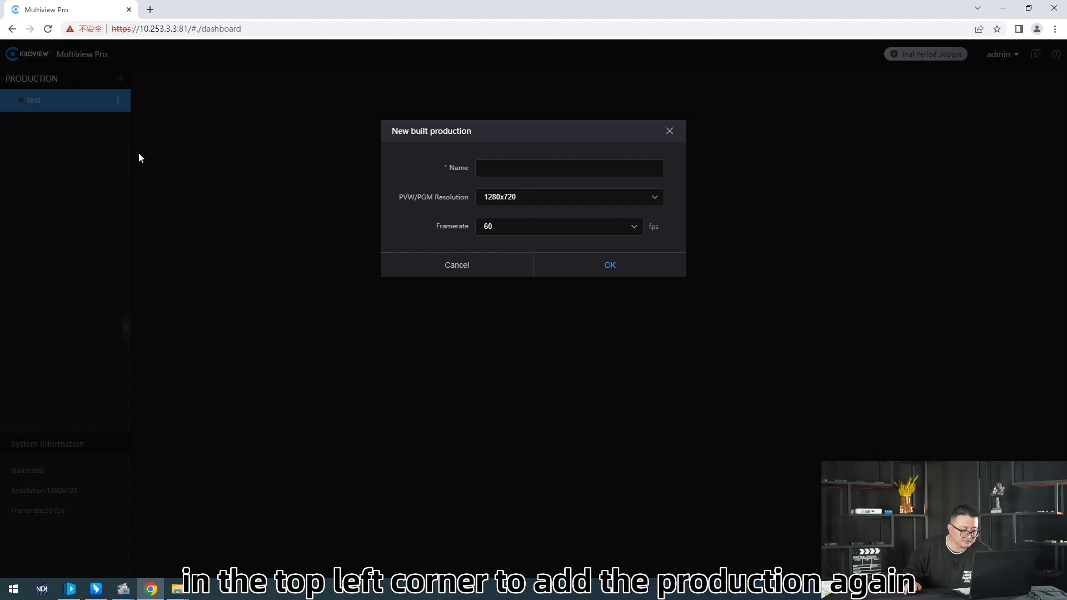
{"action": "left_click", "coordinate": [525, 166]}
{"action": "type", "text": "test2"}
{"action": "left_click", "coordinate": [613, 201]}
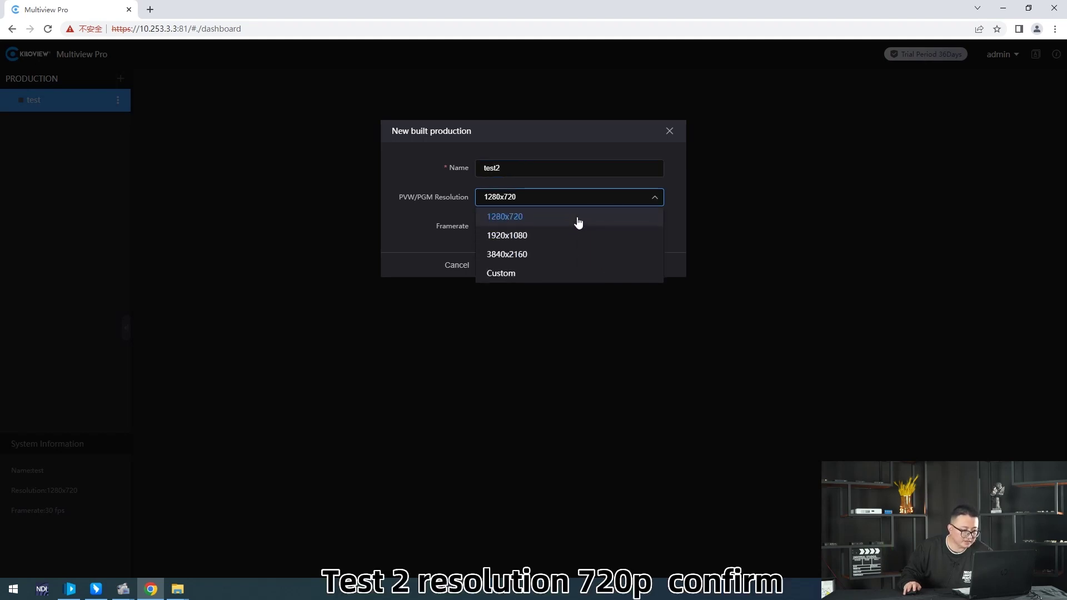
{"action": "left_click", "coordinate": [577, 219]}
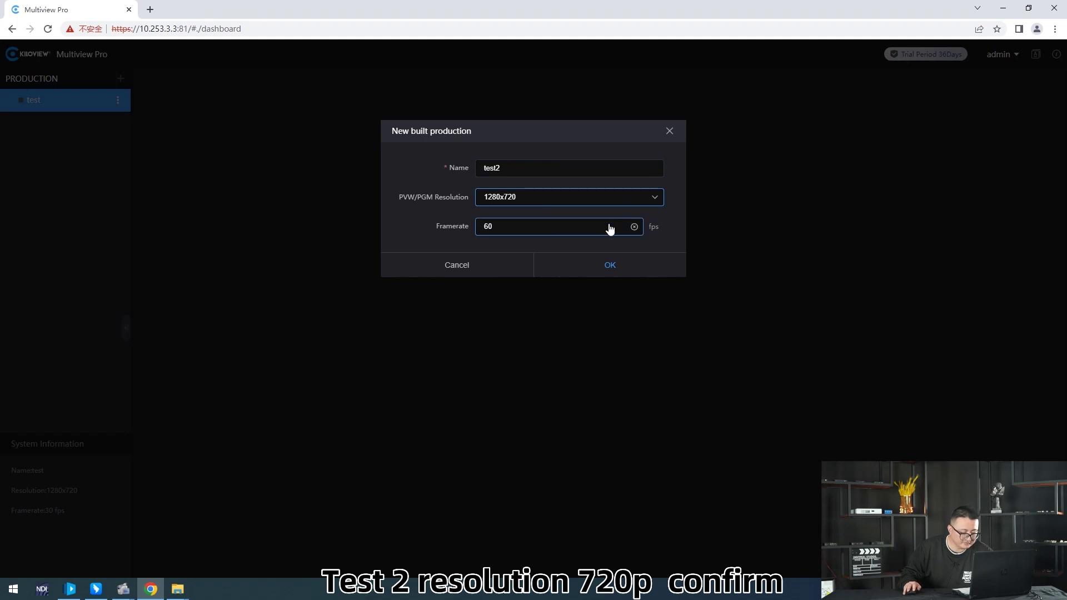
{"action": "left_click", "coordinate": [603, 263]}
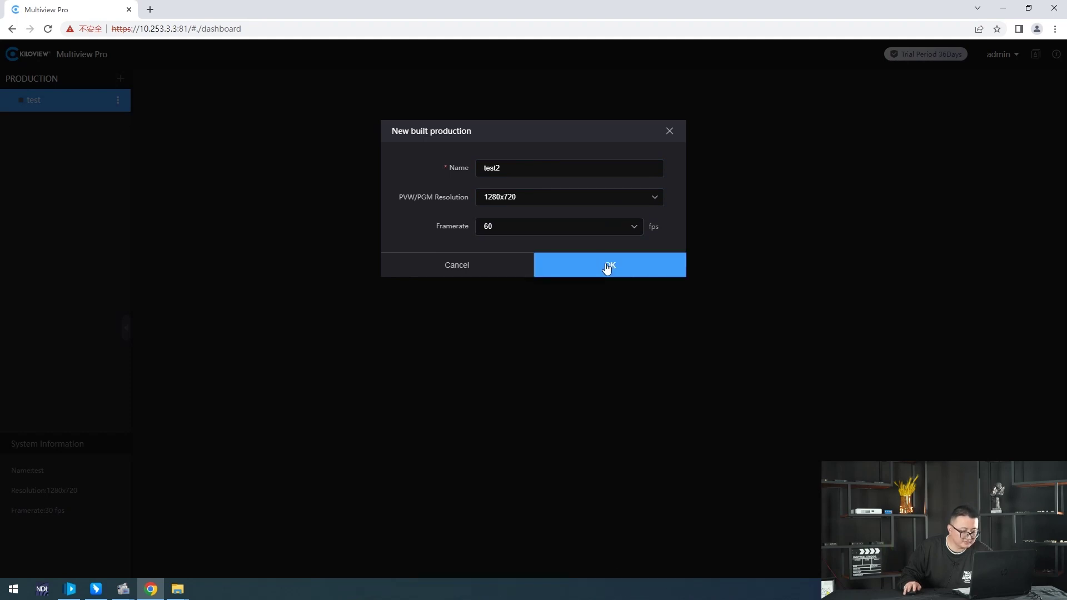
{"action": "left_click", "coordinate": [630, 263]}
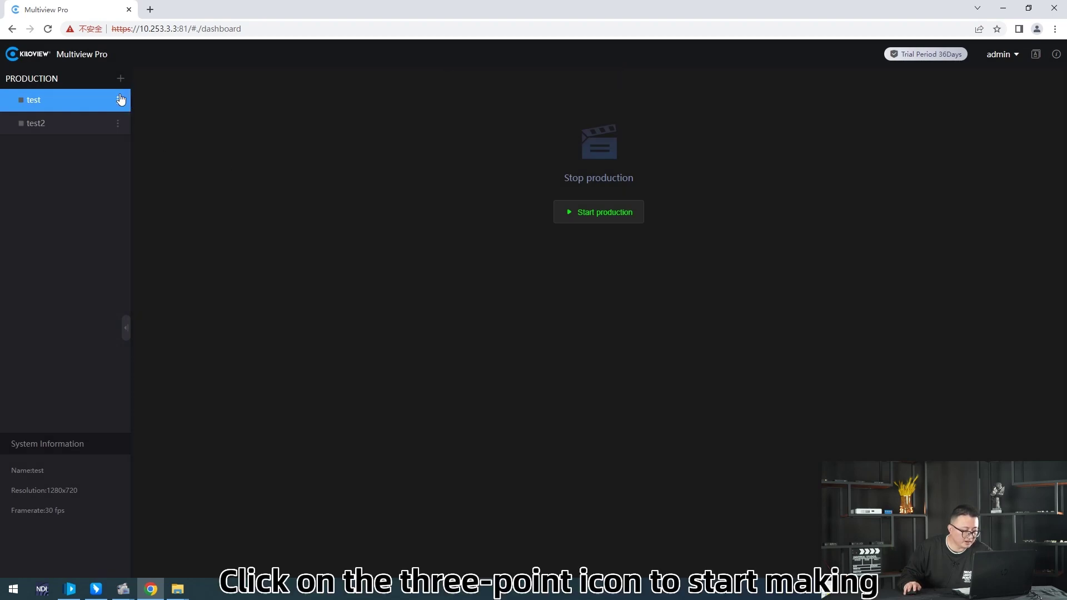
Start the test production from its action menu, then choose start in test2's action menu.
{"action": "left_click", "coordinate": [119, 106]}
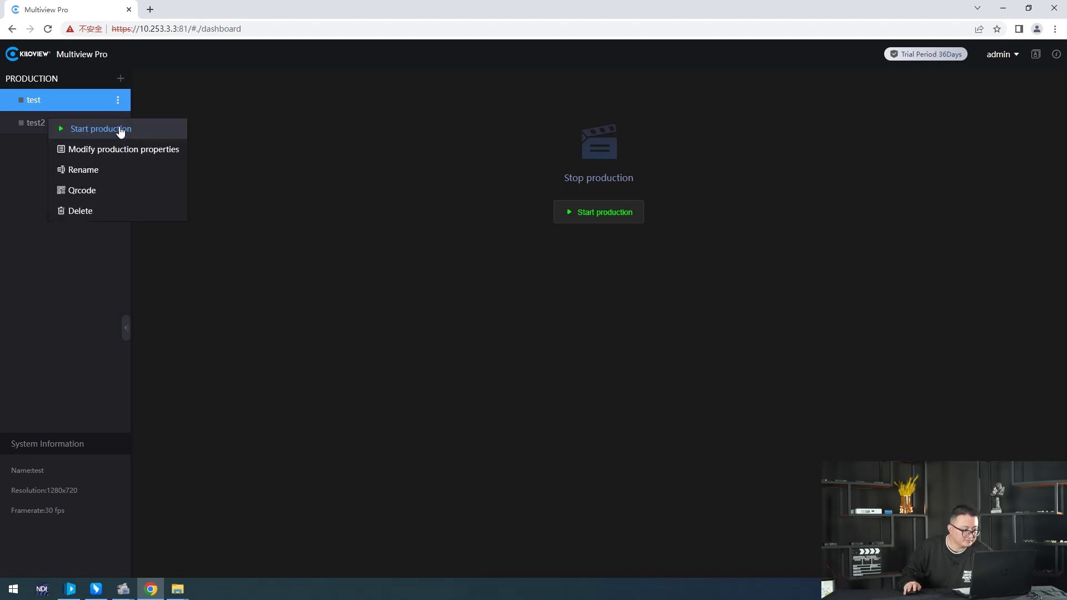
{"action": "left_click", "coordinate": [121, 130]}
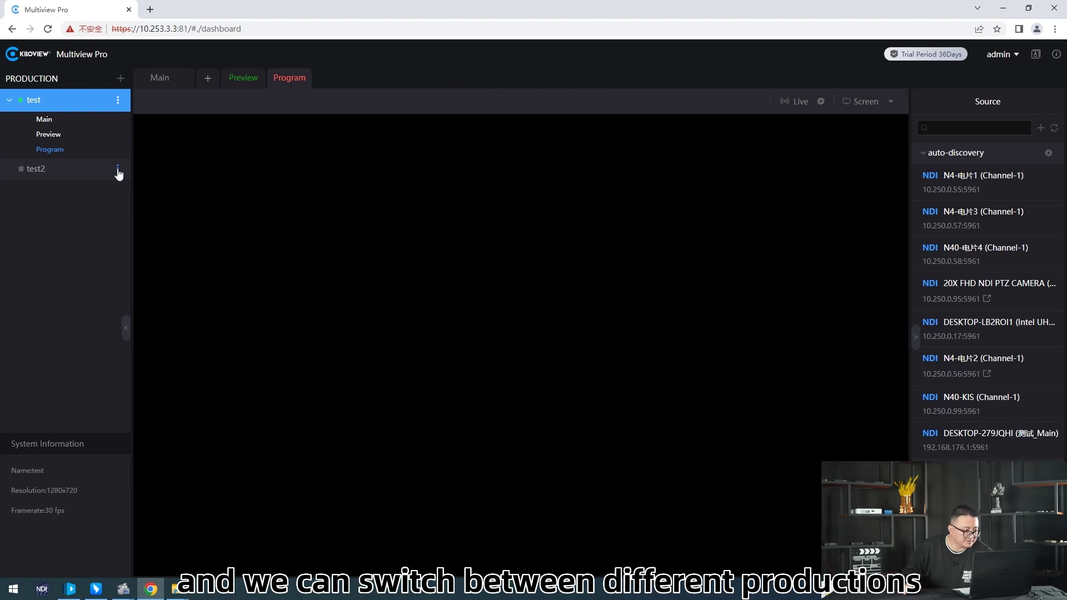
{"action": "left_click", "coordinate": [118, 170]}
{"action": "left_click", "coordinate": [111, 197]}
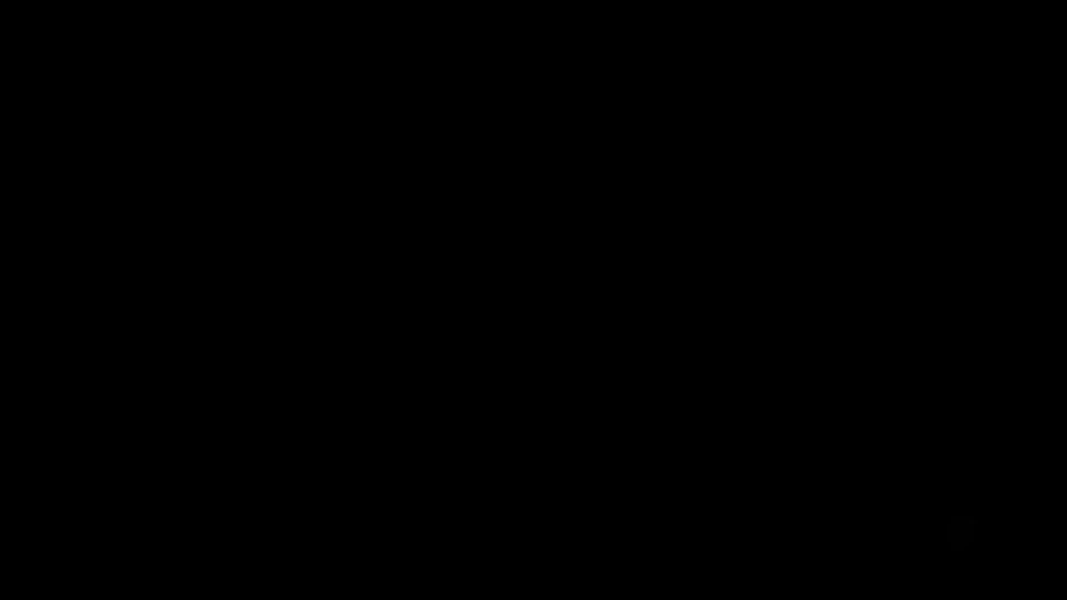